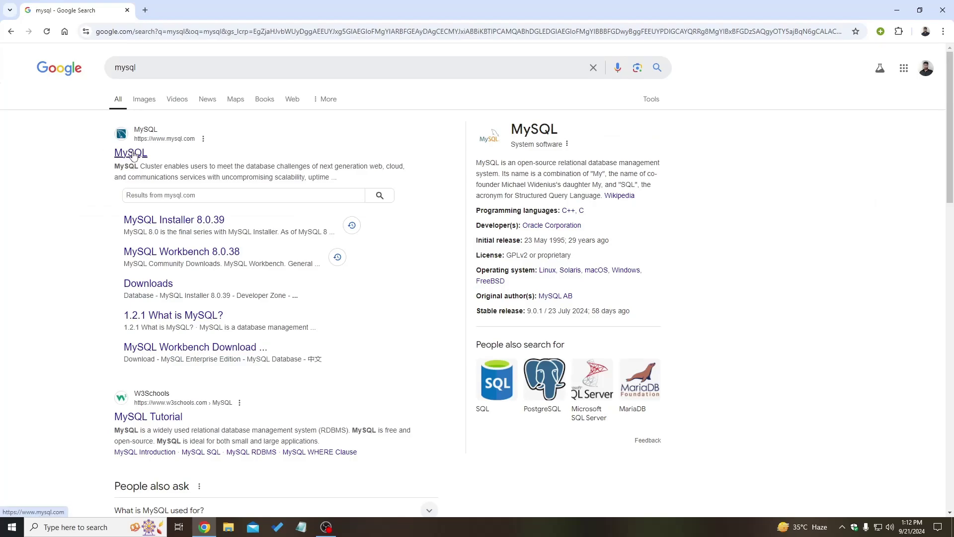
Open mysql.com from the Google results and scroll its Downloads page to Community (GPL) Downloads.
left_click(132, 154)
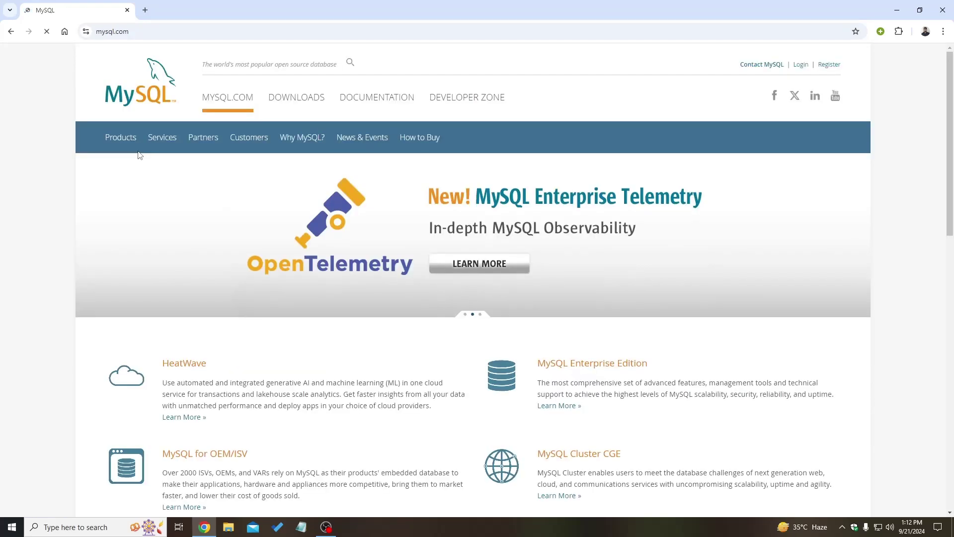
left_click(301, 101)
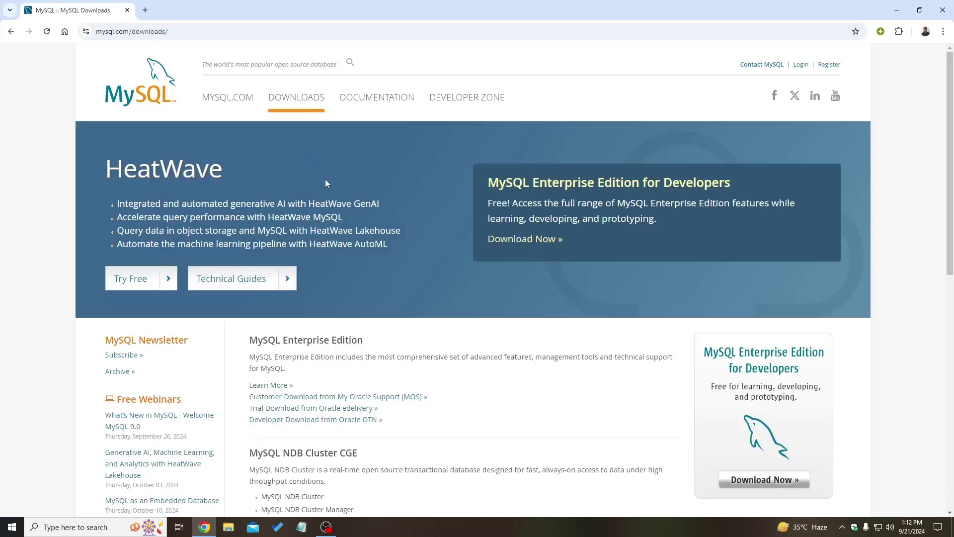
scroll(325, 178, "down", 2)
scroll(327, 183, "down", 3)
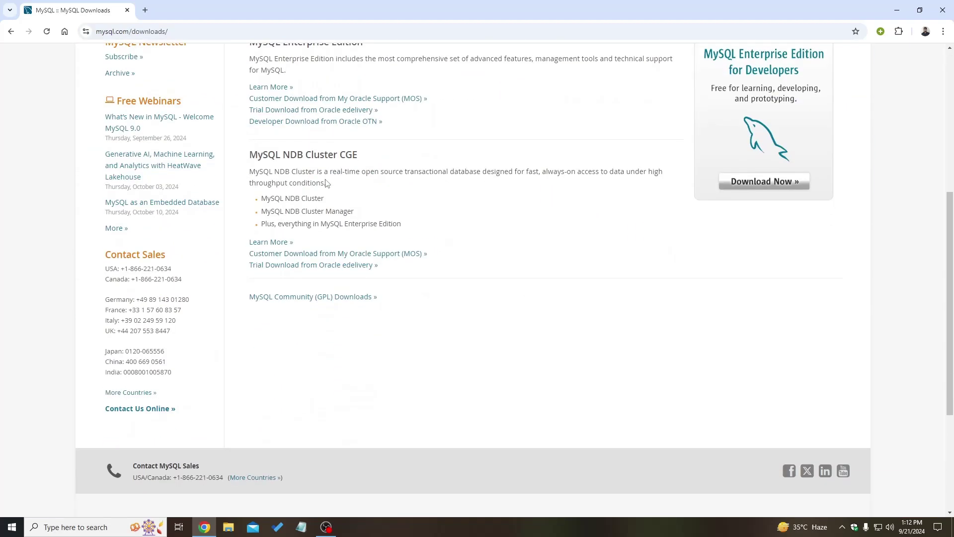
Go to MySQL Installer for Windows and download the full 303.6M 8.0.39 MSI package.
left_click(335, 298)
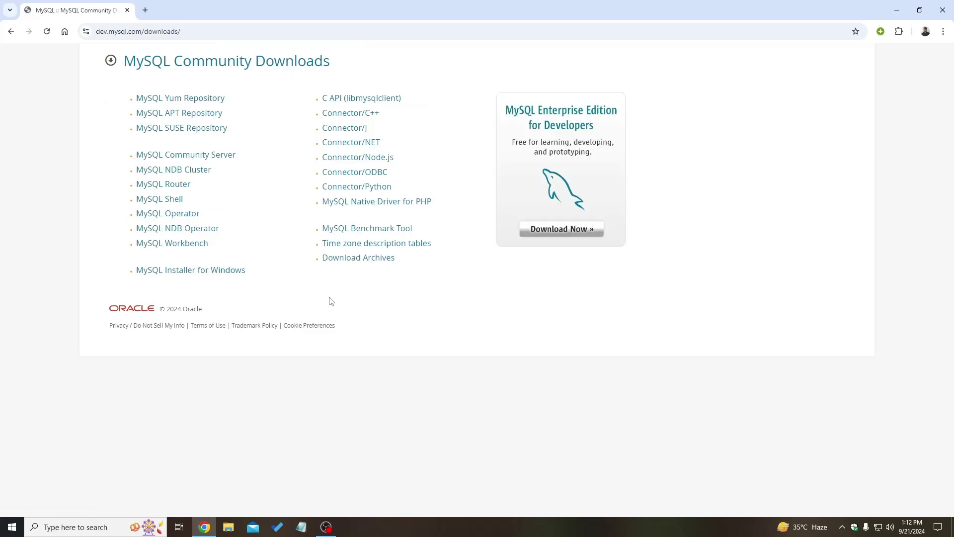
left_click(192, 273)
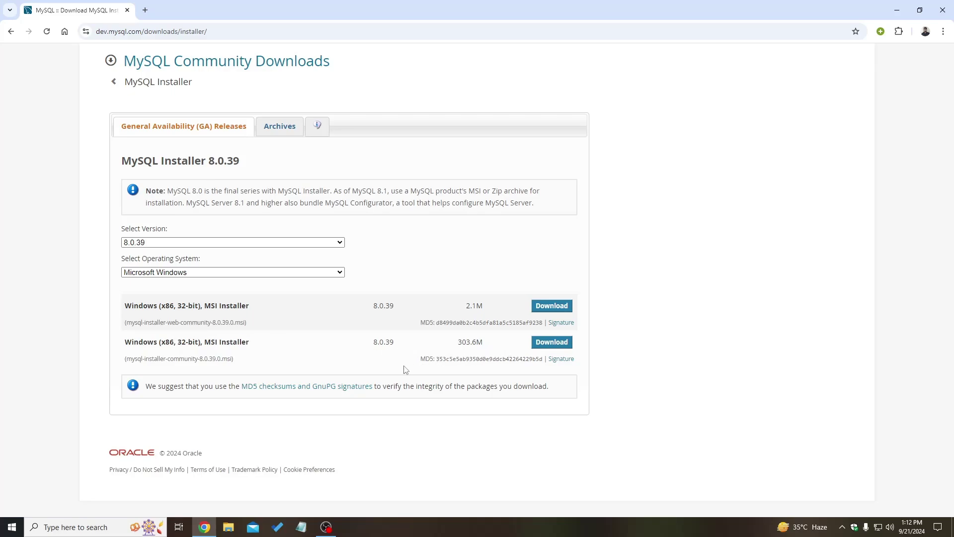
left_click_drag(124, 359, 251, 359)
left_click(254, 359)
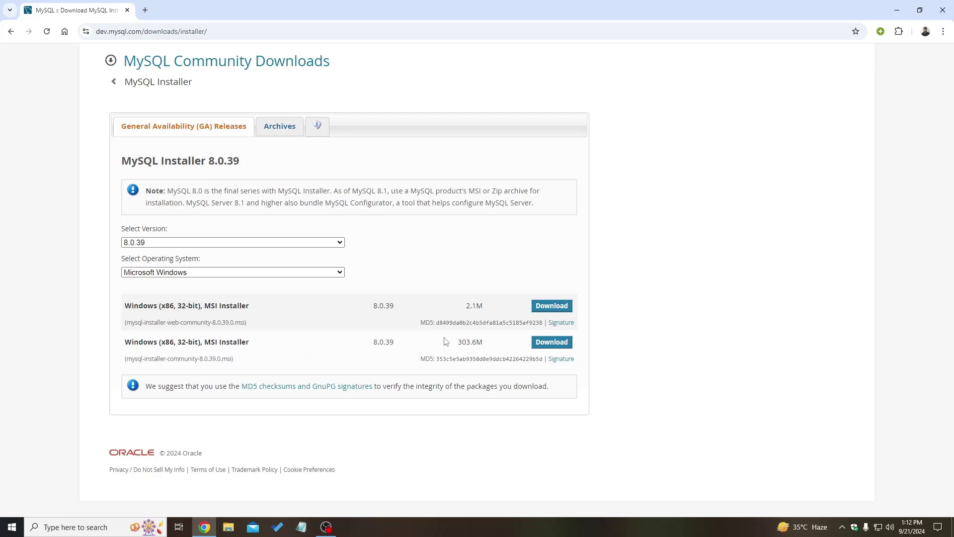
left_click(552, 342)
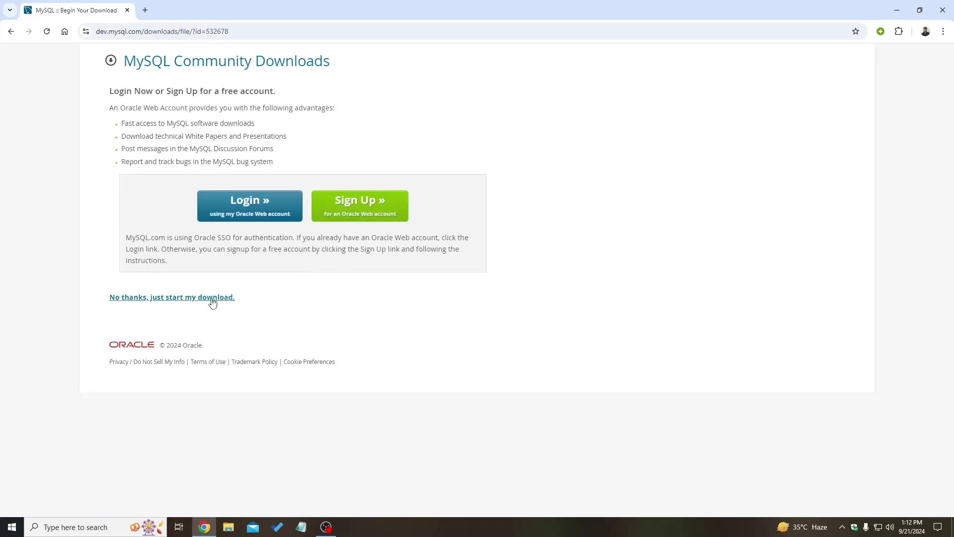
Skip login, save the installer to Downloads, and clear older download history entries.
left_click(166, 303)
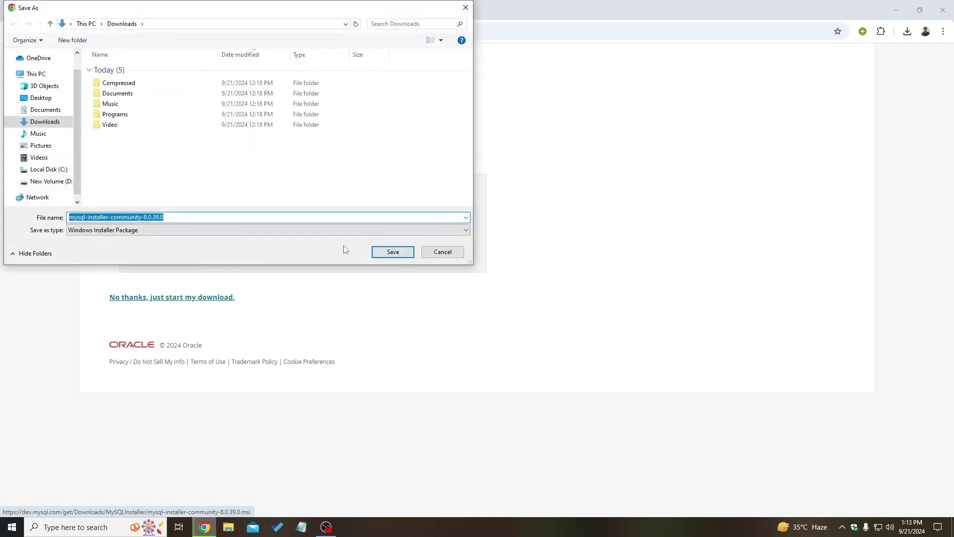
left_click(392, 252)
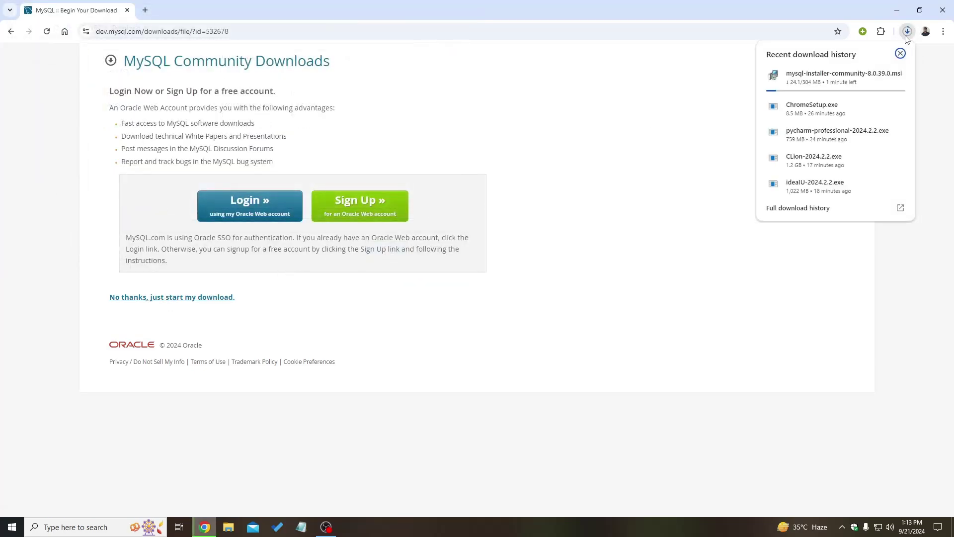
left_click(840, 208)
left_click(946, 63)
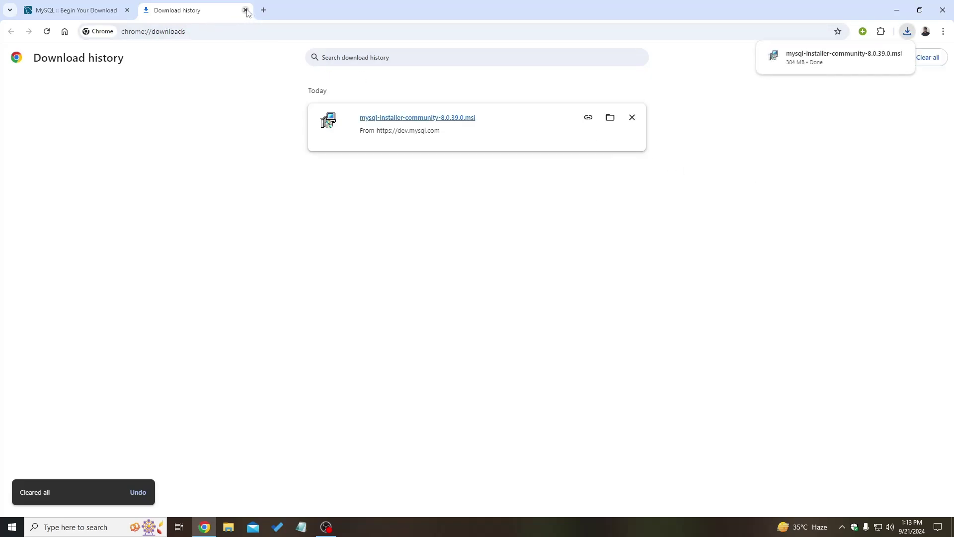
Run mysql-installer-community-8.0.39.0.msi from the Downloads folder in File Explorer.
left_click(610, 118)
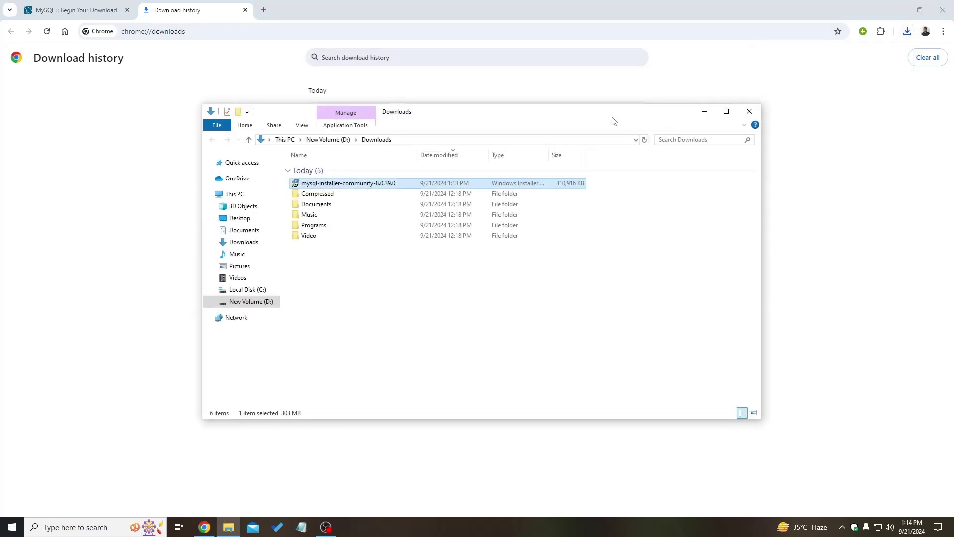
double_click(355, 183)
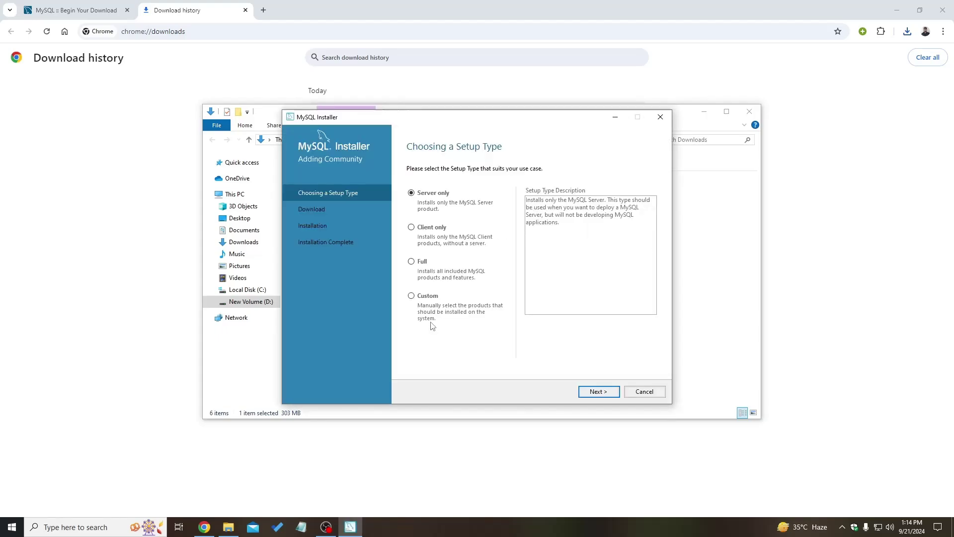
Close the Downloads folder window and the Chrome tabs.
left_click(750, 111)
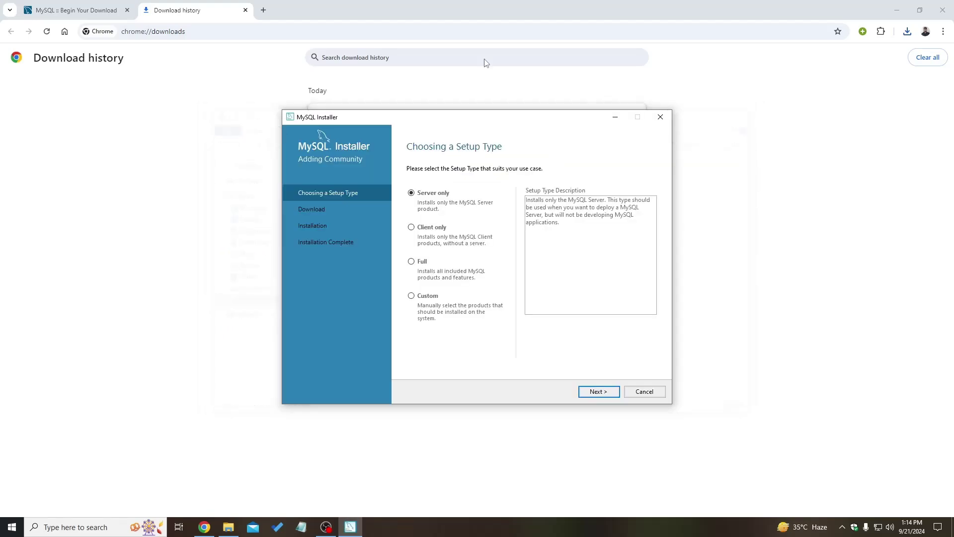
left_click(145, 13)
left_click(127, 10)
left_click(127, 10)
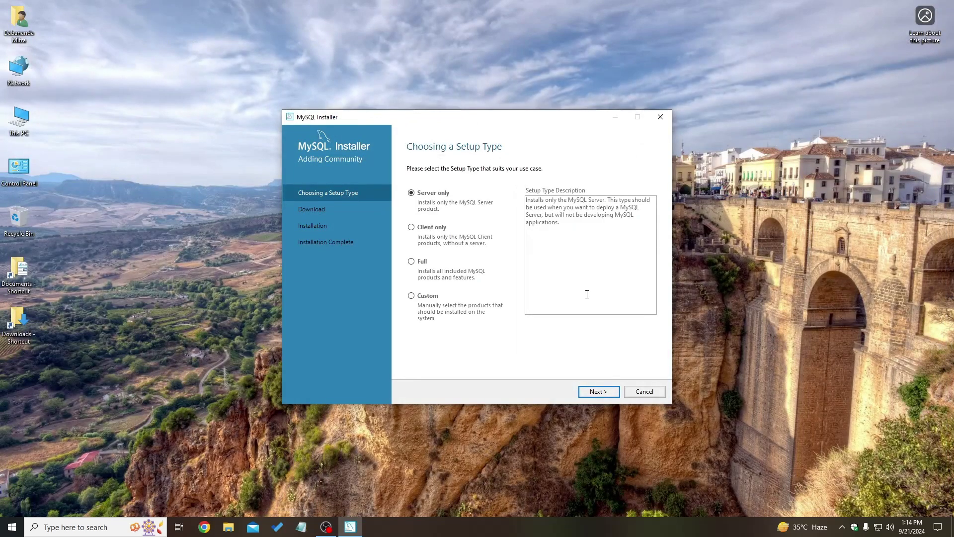
Choose the Full setup type and execute the installation of all products.
left_click(412, 261)
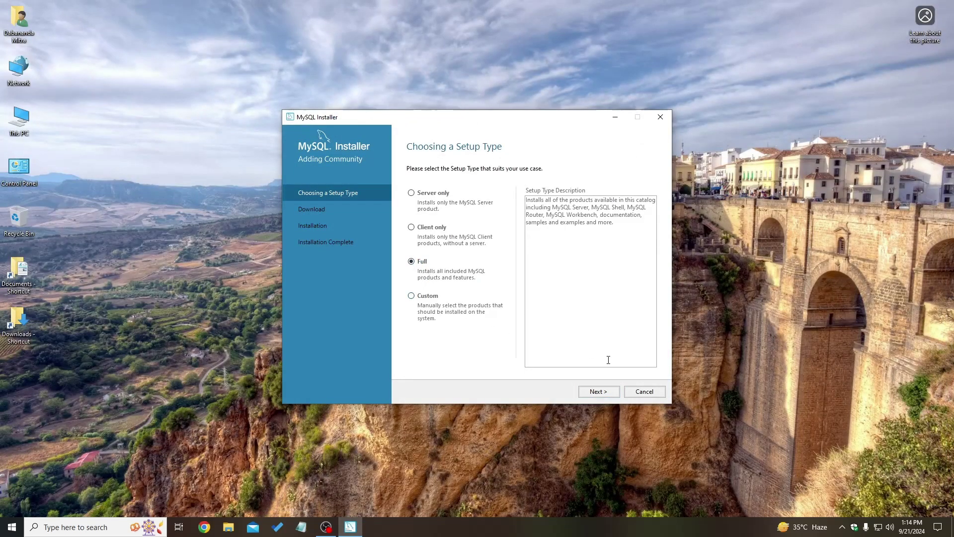
left_click(598, 391)
left_click(600, 392)
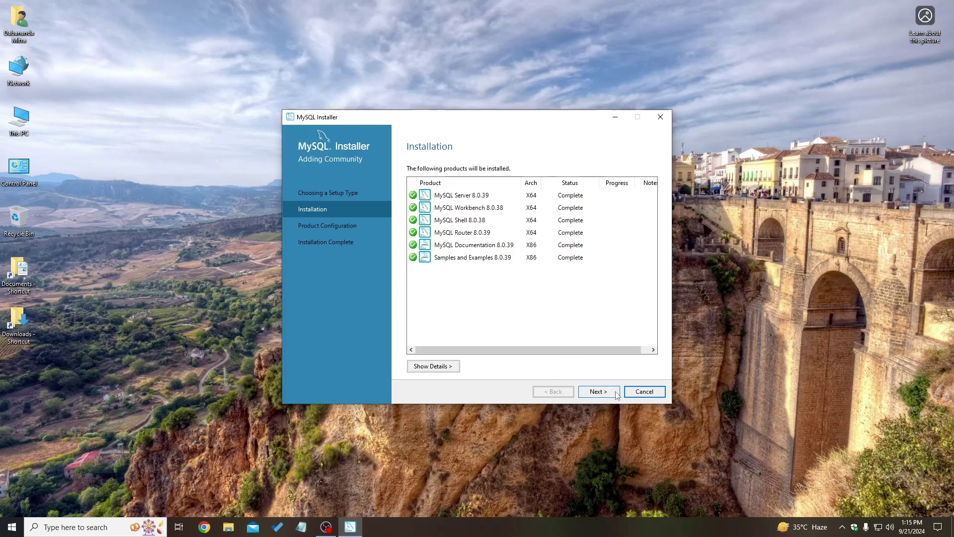
Start server configuration, keeping default networking and strong password authentication.
left_click(604, 395)
left_click(601, 392)
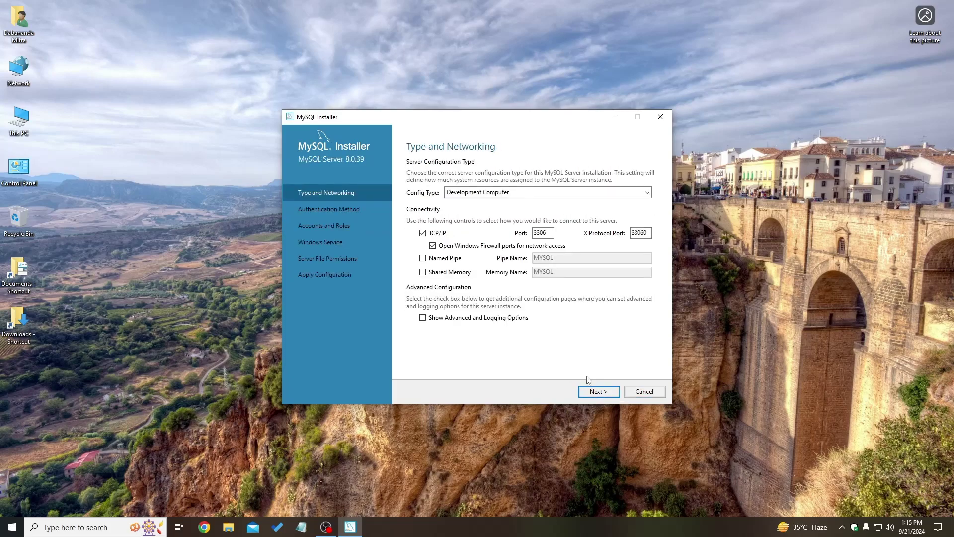
left_click(605, 394)
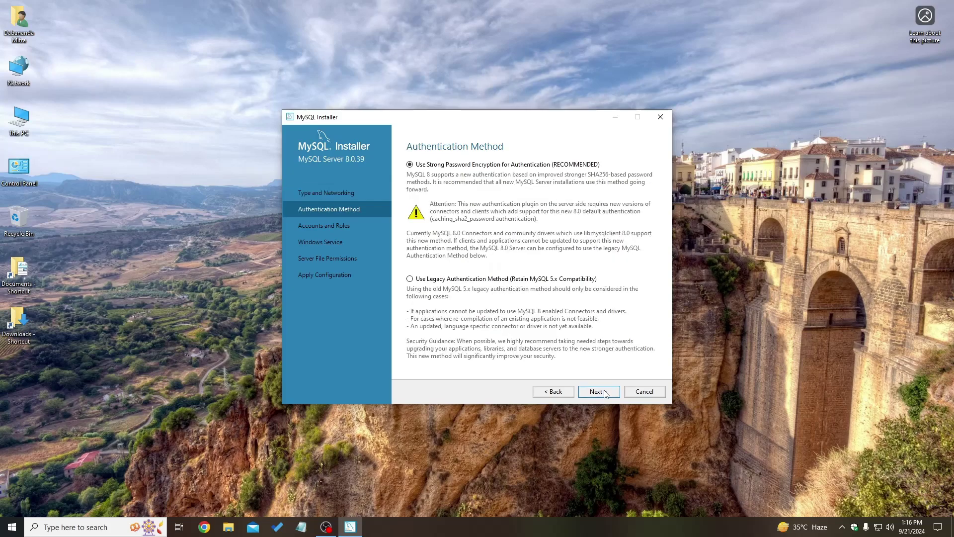
left_click(605, 394)
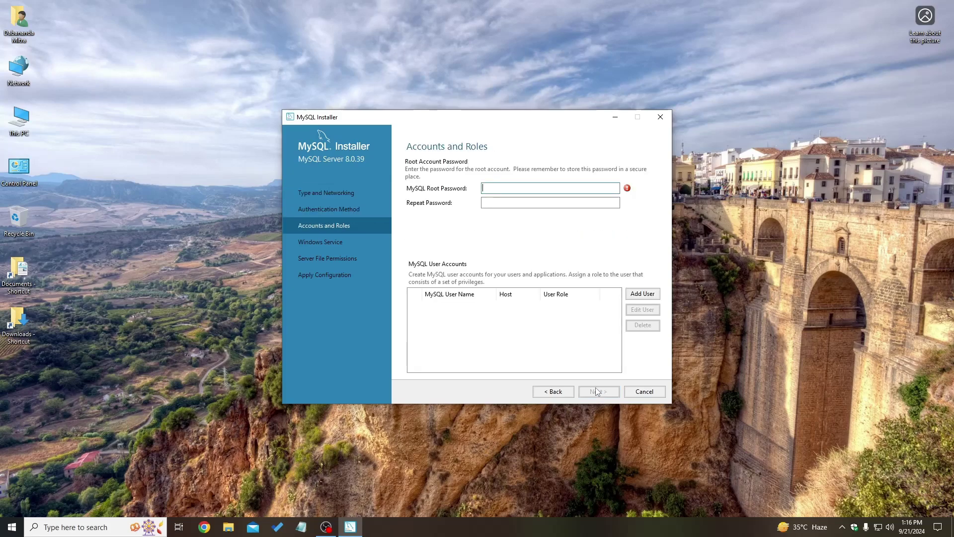
Enter and repeat the root account password, then confirm it.
type("1234")
left_click(510, 201)
type("1234")
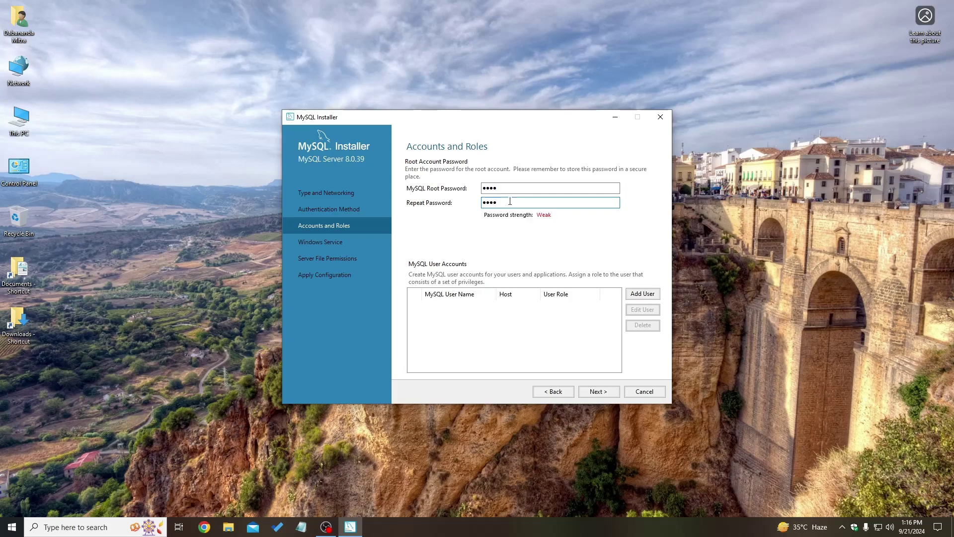
left_click(599, 392)
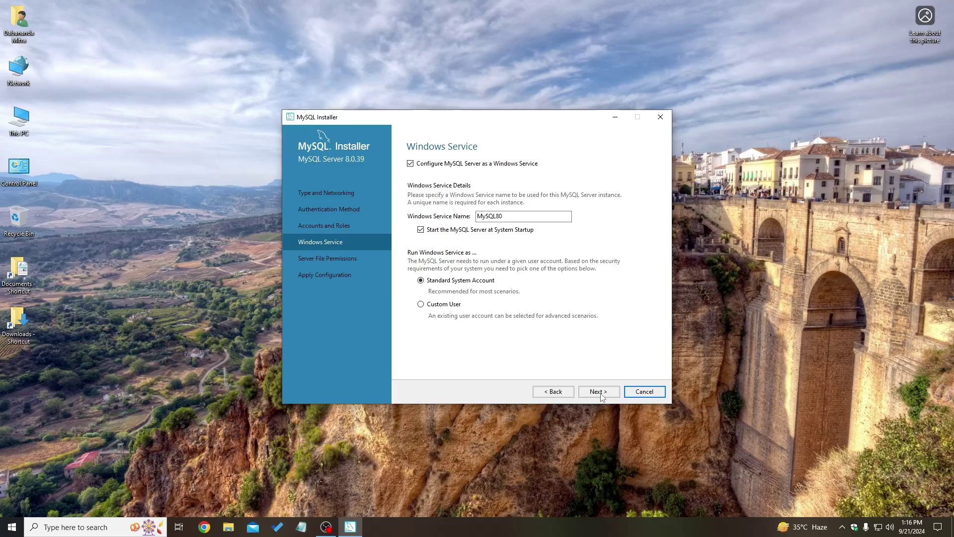
Keep default Windows service and file permission settings, then apply the MySQL Server 8.0.39 configuration.
left_click(599, 392)
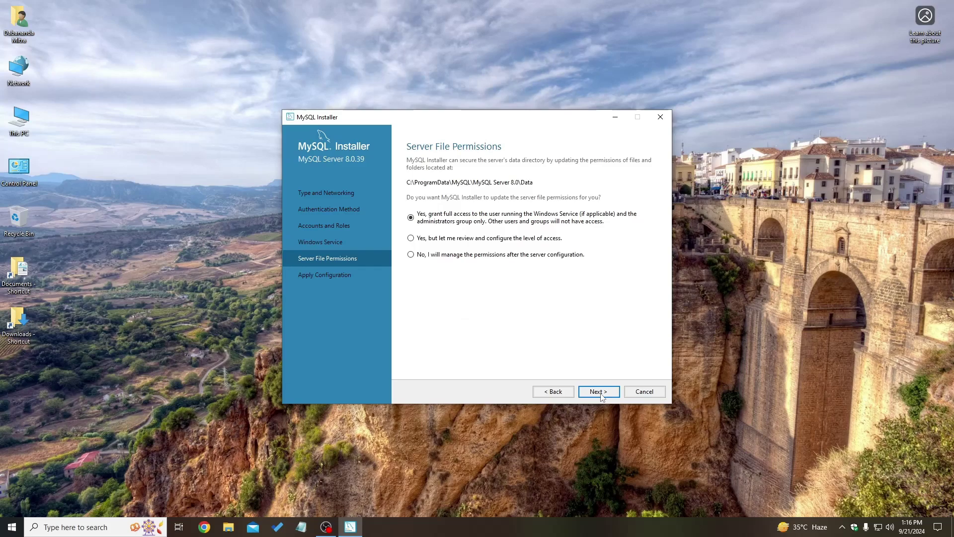
left_click(599, 392)
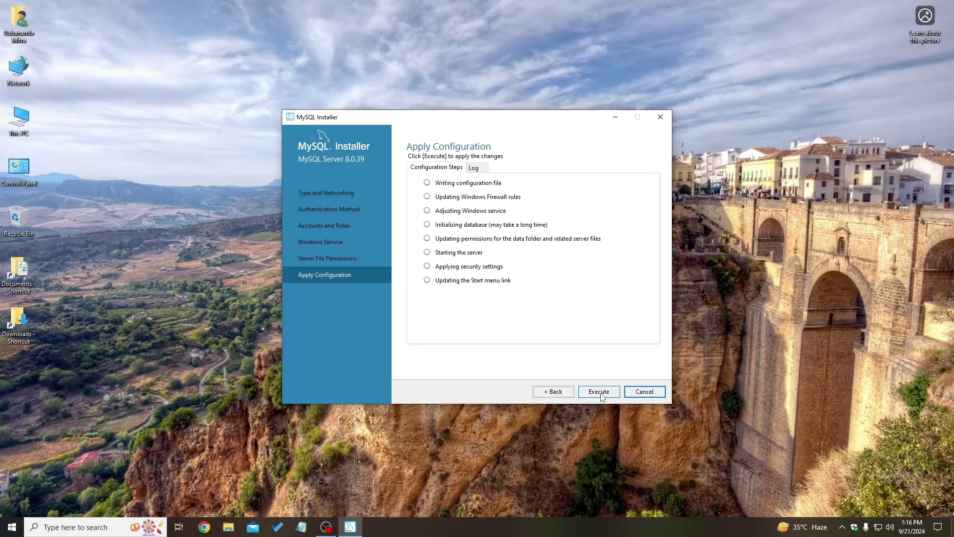
left_click(598, 392)
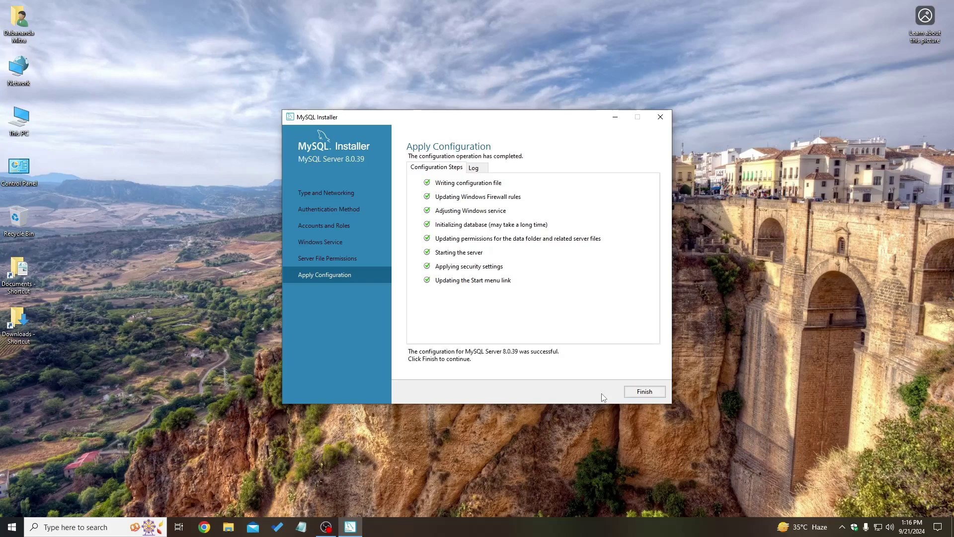
left_click(641, 393)
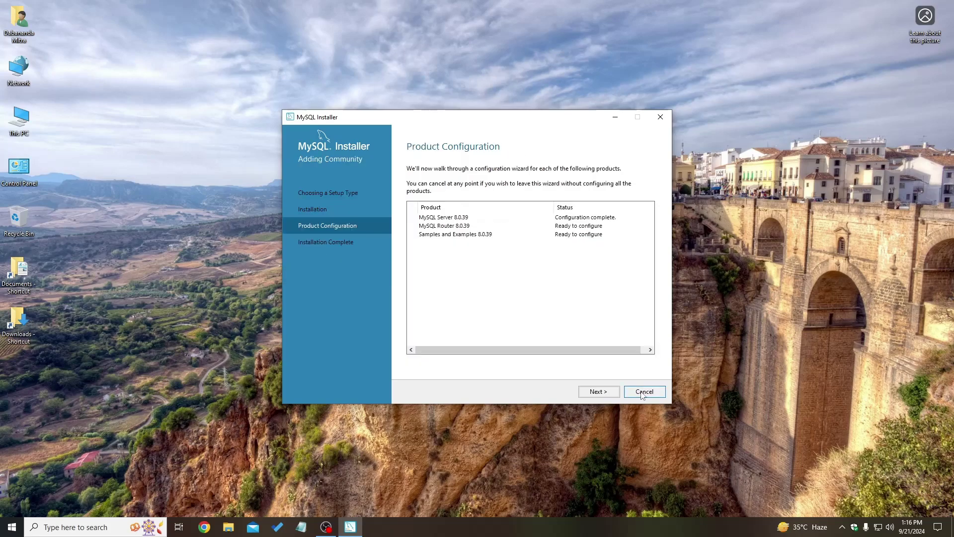
Finish MySQL Router configuration without bootstrapping.
left_click(599, 396)
left_click(595, 393)
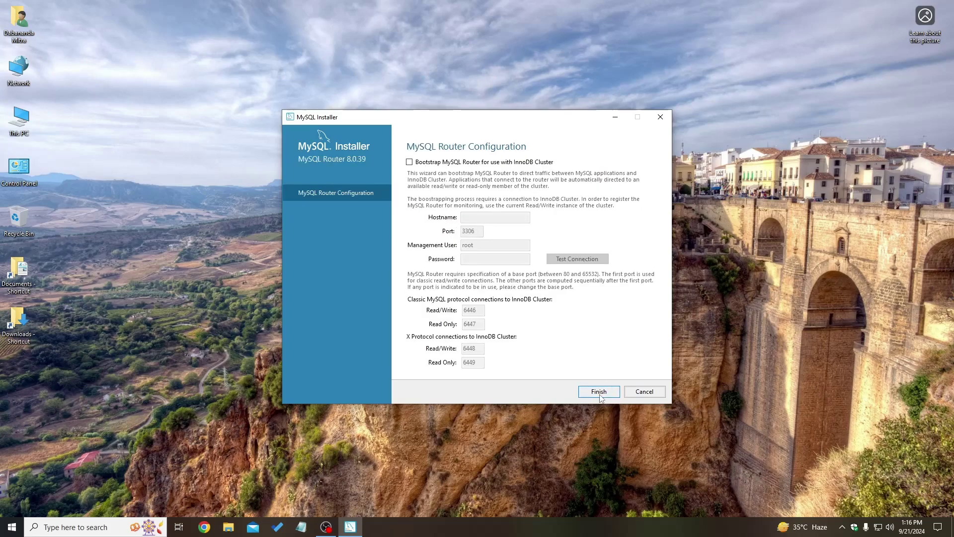
left_click(598, 392)
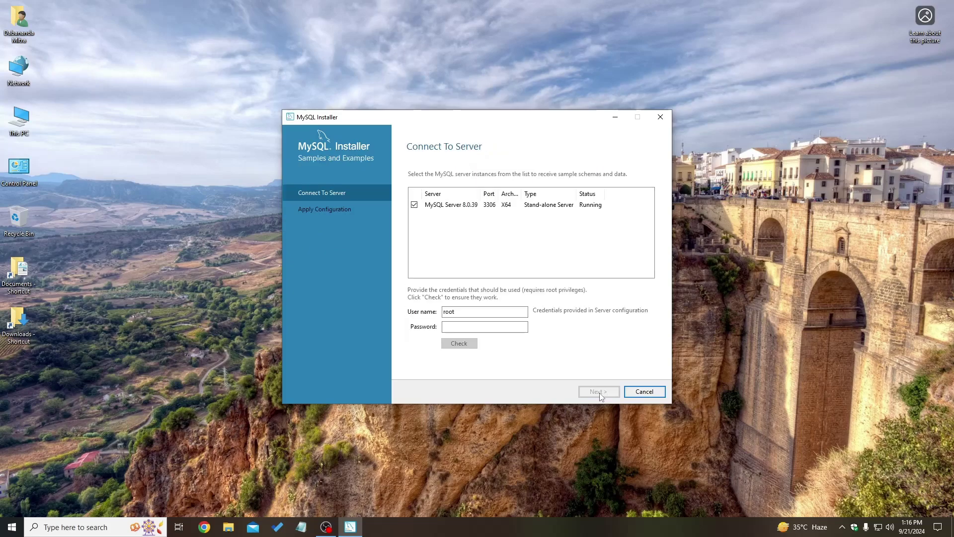
Verify the root password for Samples and Examples 8.0.39, apply its configuration, and reach Installation Complete.
left_click(495, 327)
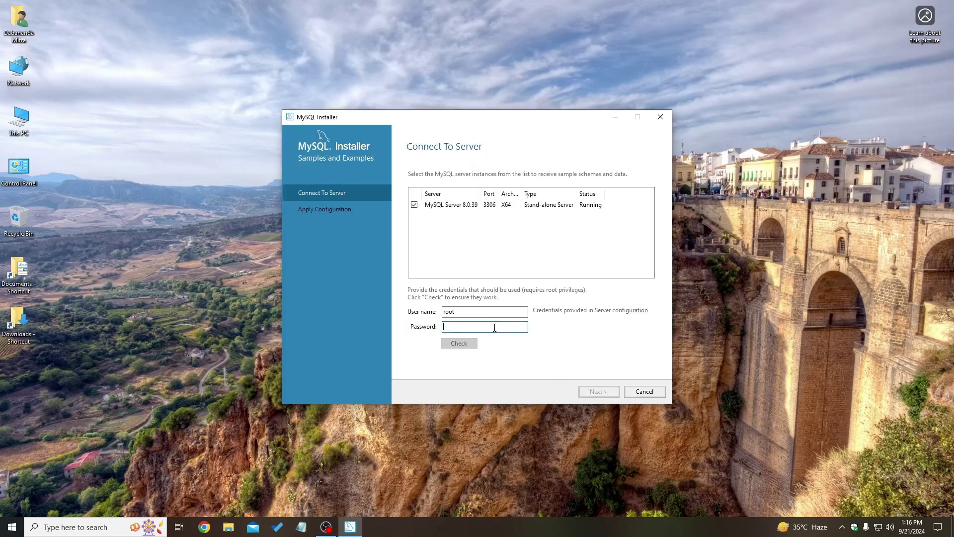
type("root")
left_click(458, 343)
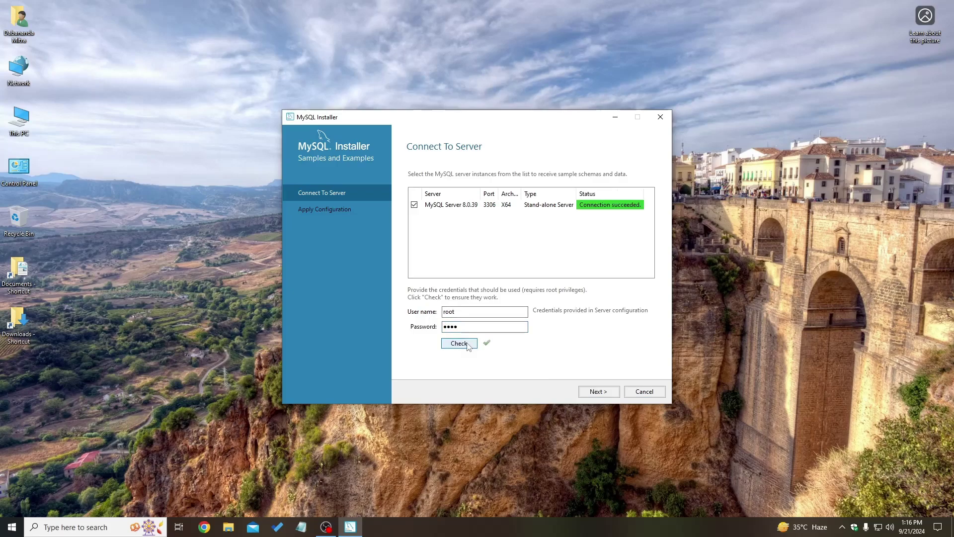
left_click(598, 392)
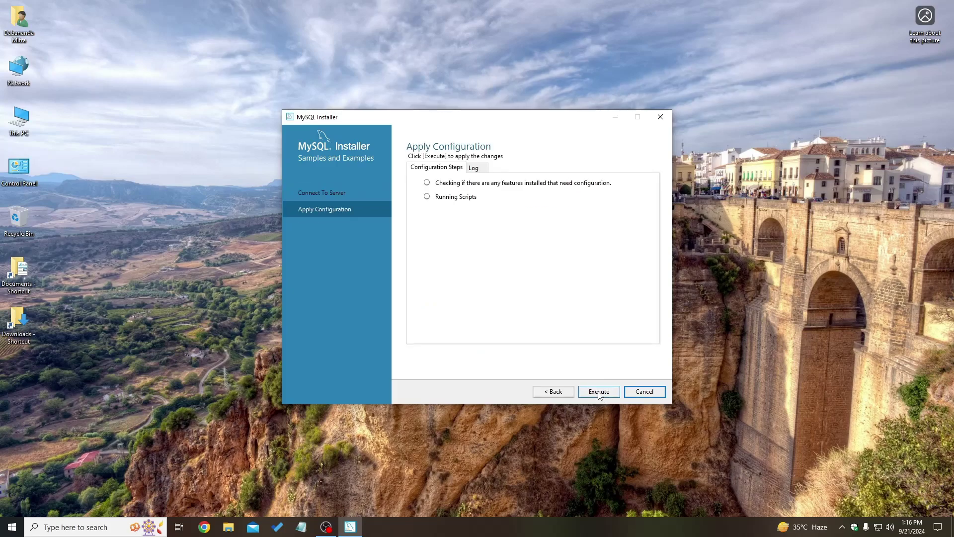
left_click(599, 392)
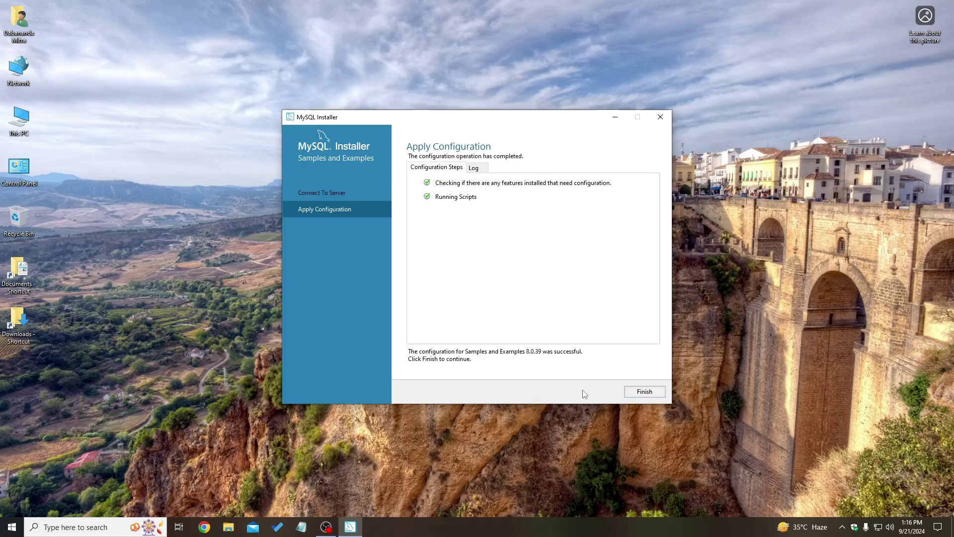
left_click(640, 392)
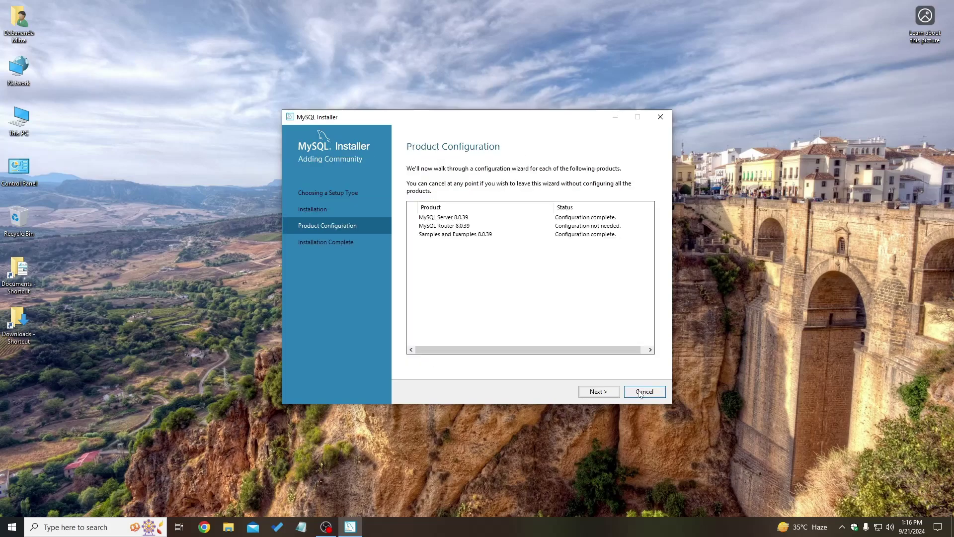
left_click(599, 393)
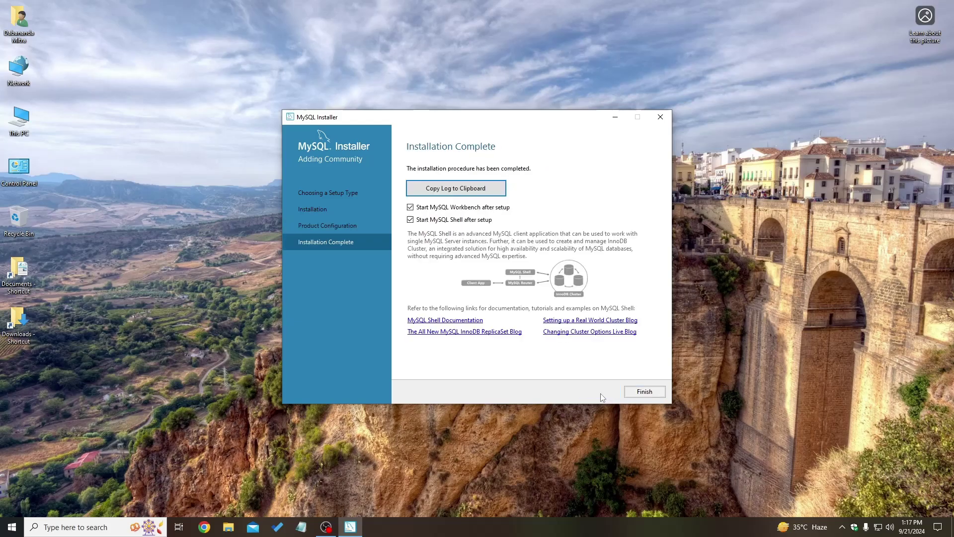
Close the installer and connect Workbench to Local instance MySQL80 as root.
left_click(640, 393)
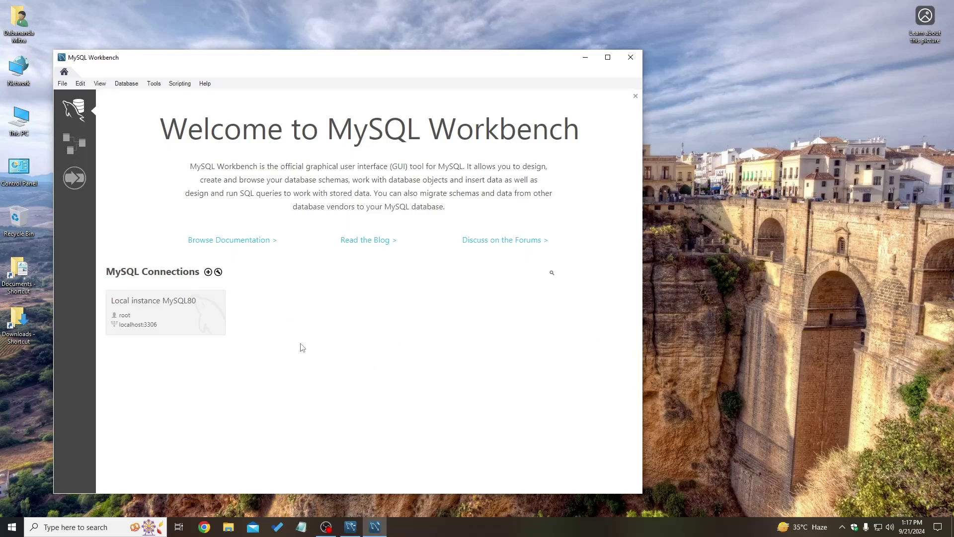
left_click(198, 313)
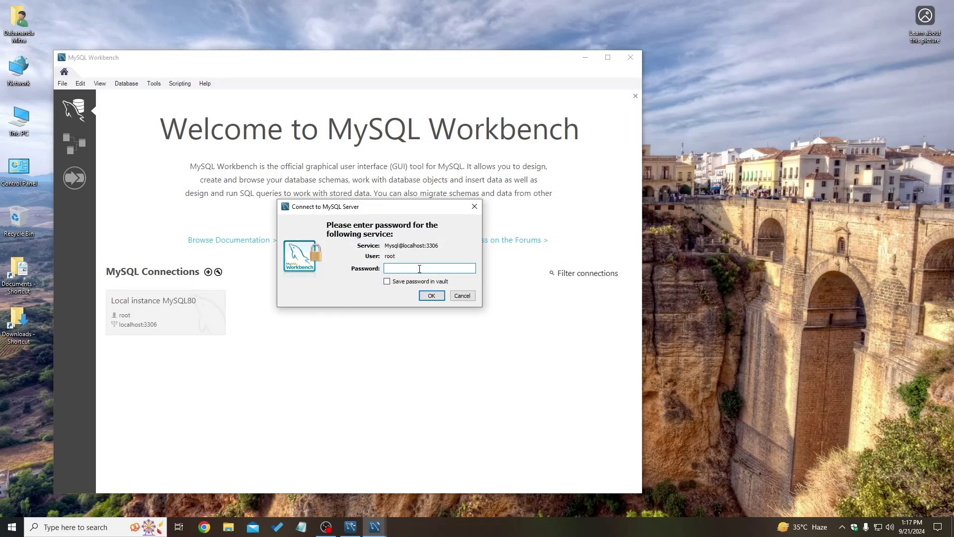
left_click(432, 296)
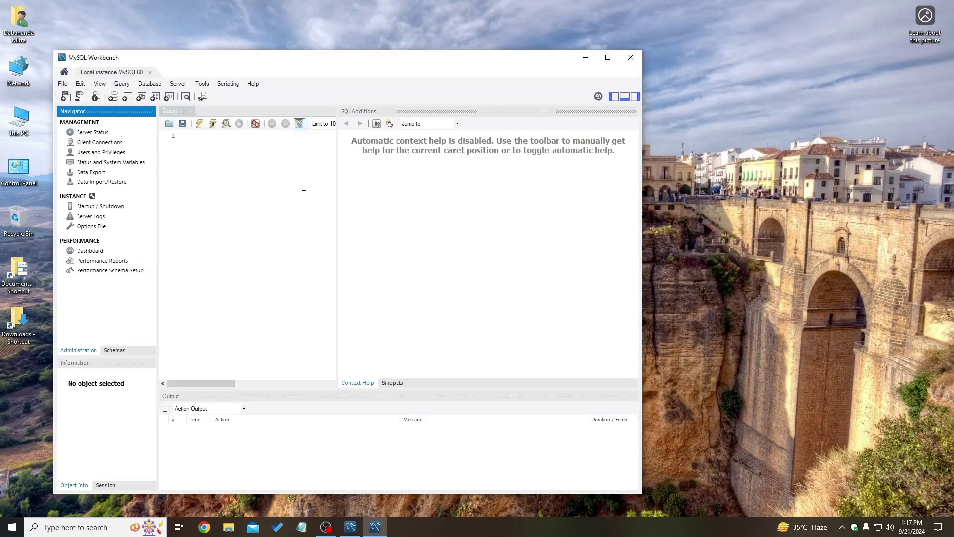
Switch the Navigator to Schemas, browse sakila's tables, then place the caret in Query 1.
left_click(118, 351)
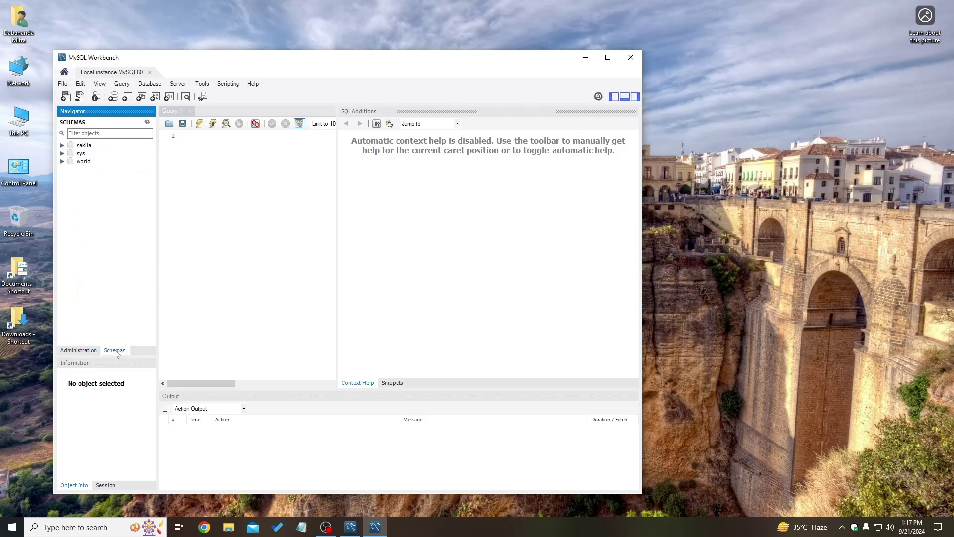
left_click(62, 146)
left_click(62, 145)
left_click(63, 146)
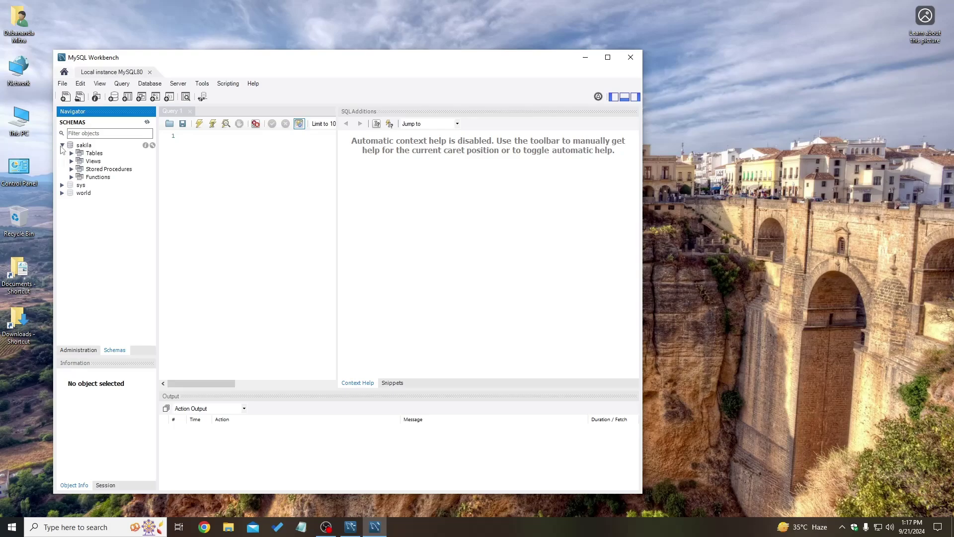
left_click(71, 153)
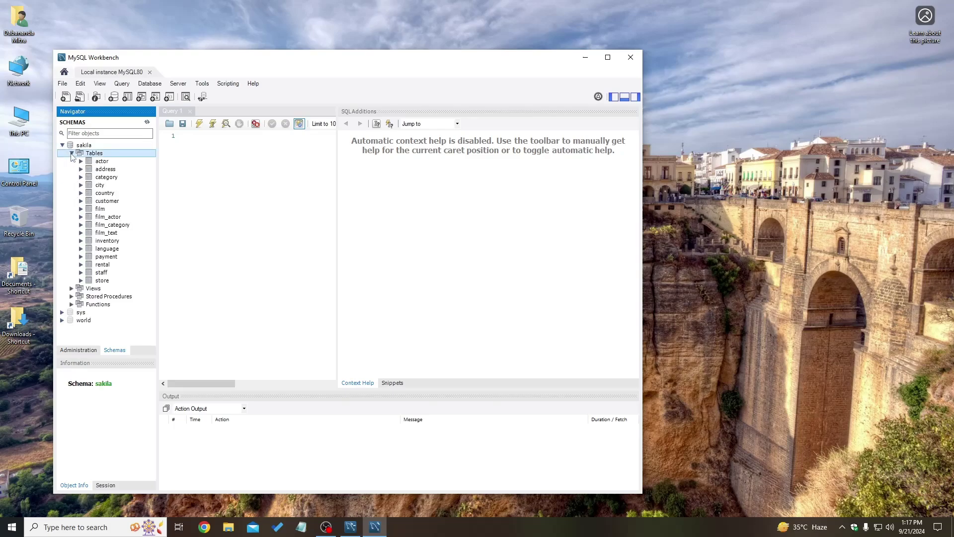
left_click(72, 153)
left_click(62, 146)
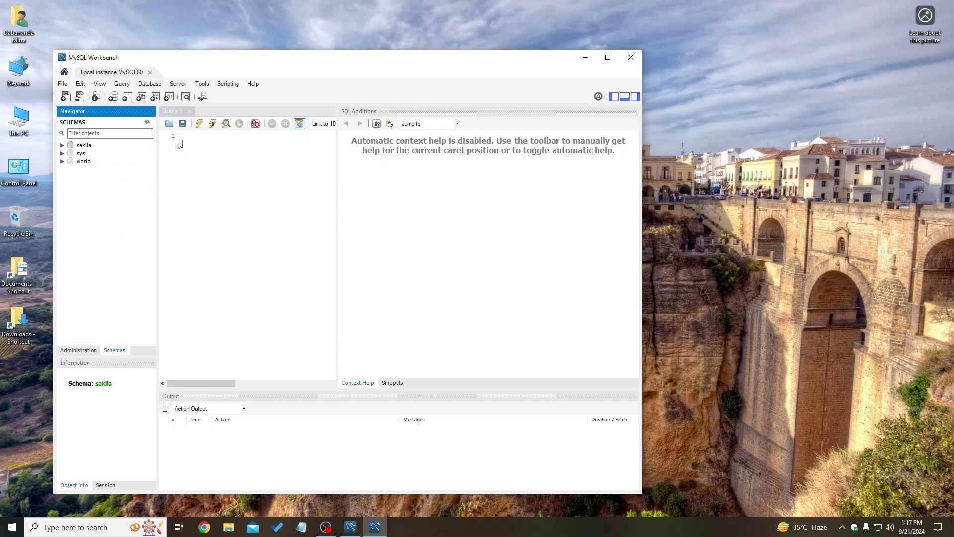
left_click(114, 233)
left_click(204, 140)
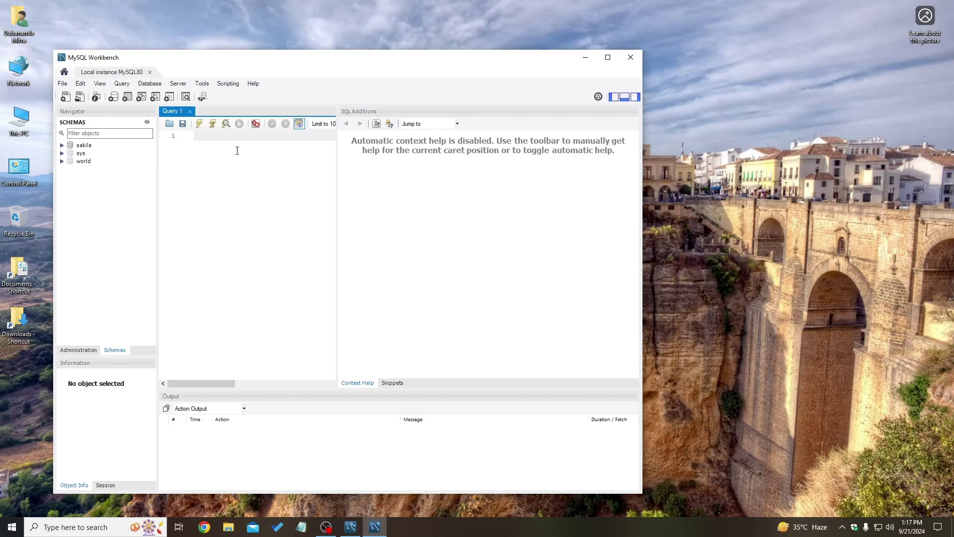
Run 'create database ems;' in the Query 1 editor, producing 1 row(s) affected.
type("create database ems")
type(";")
key("Return")
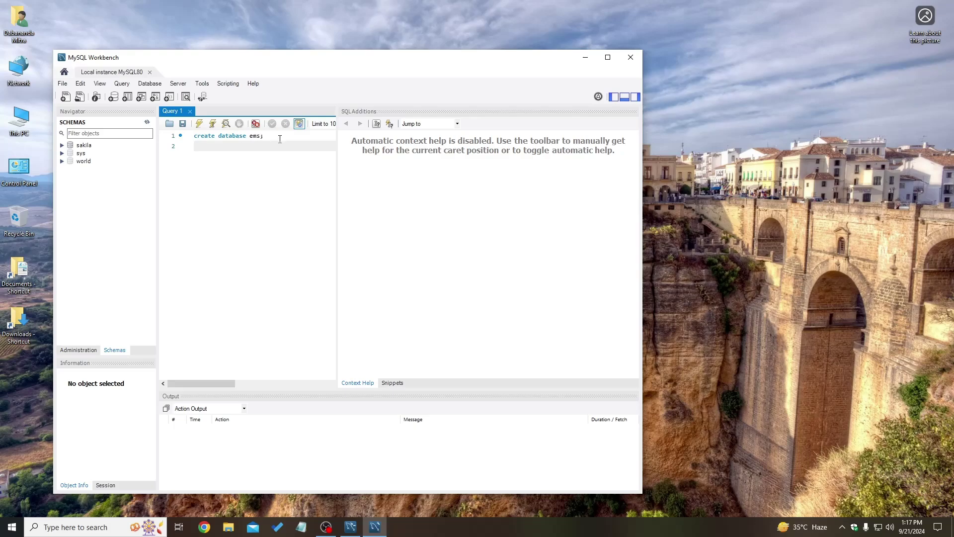
key("BackSpace")
left_click(199, 124)
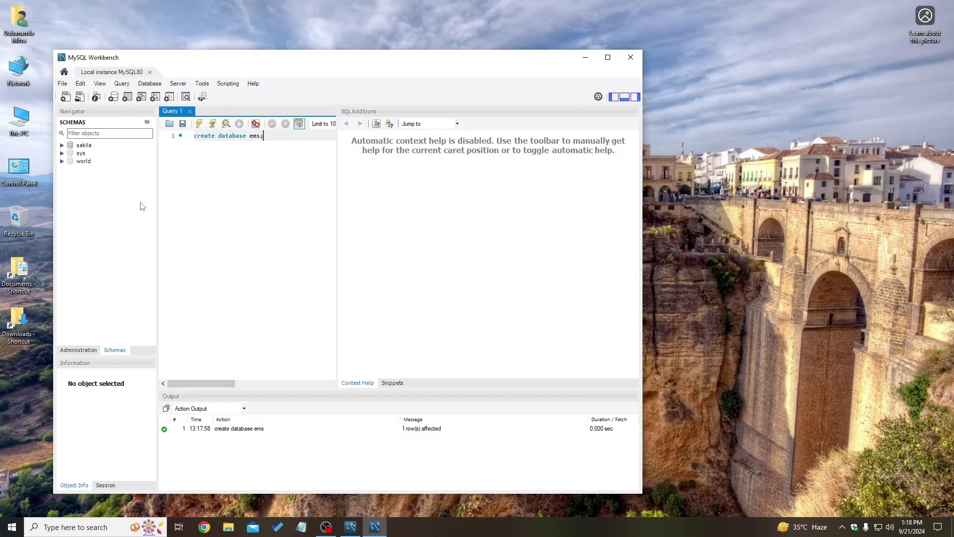
Refresh the Schemas panel and expand the new ems schema to confirm it exists.
left_click(147, 122)
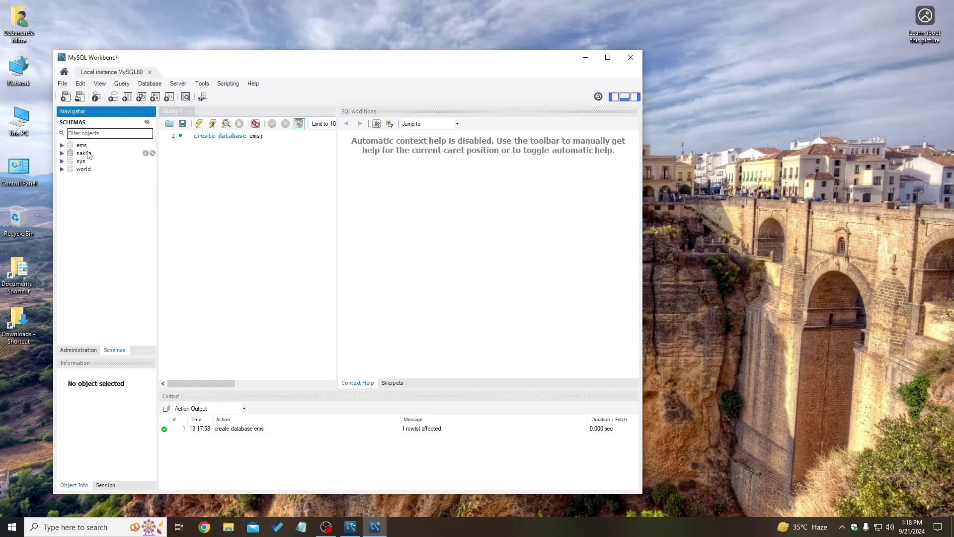
left_click(62, 145)
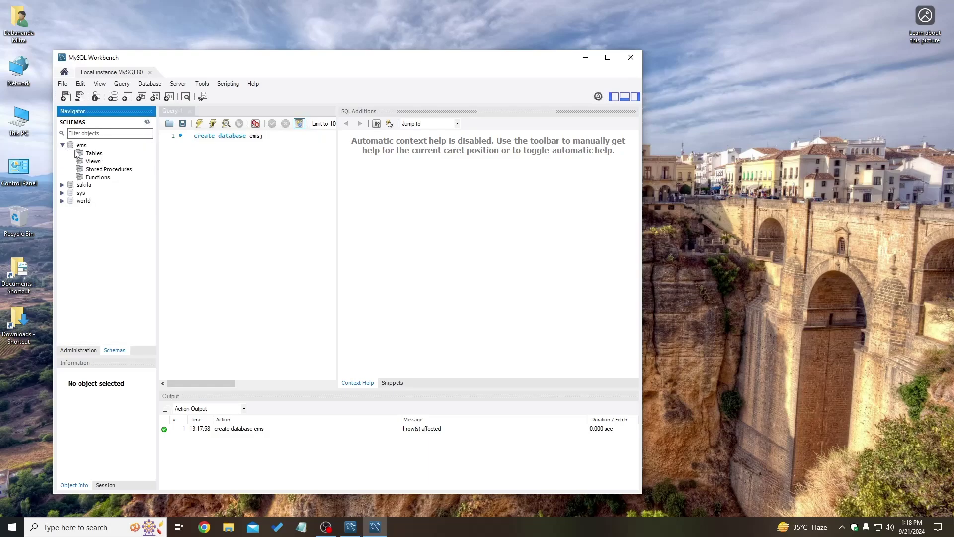
left_click(62, 145)
left_click(280, 140)
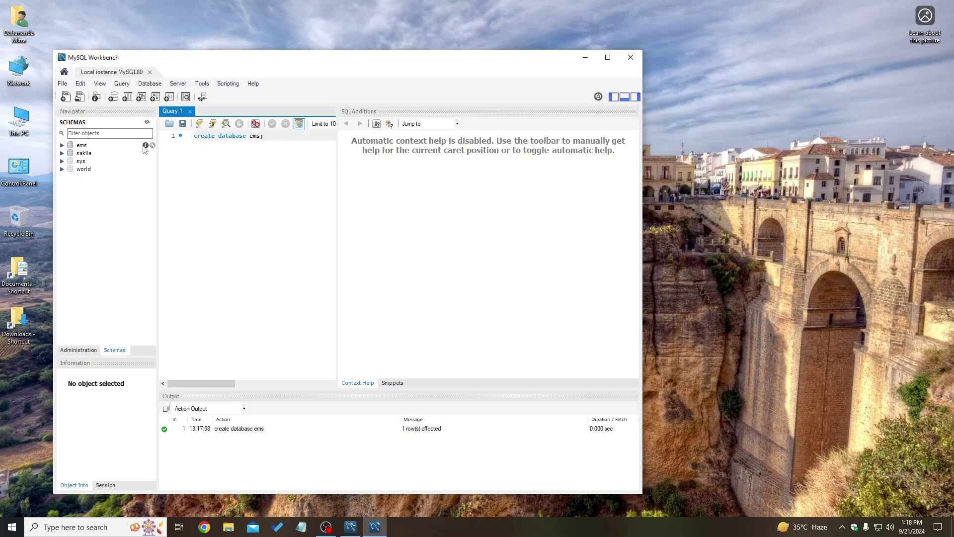
left_click(88, 183)
Dismiss the sakila context menu without choosing anything, then exit MySQL Workbench via File > Exit.
right_click(87, 155)
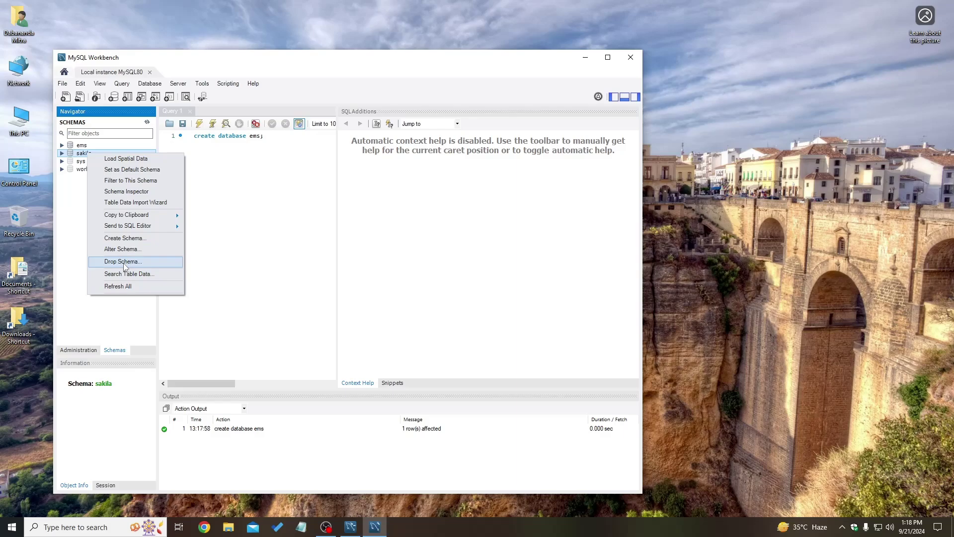
left_click(82, 213)
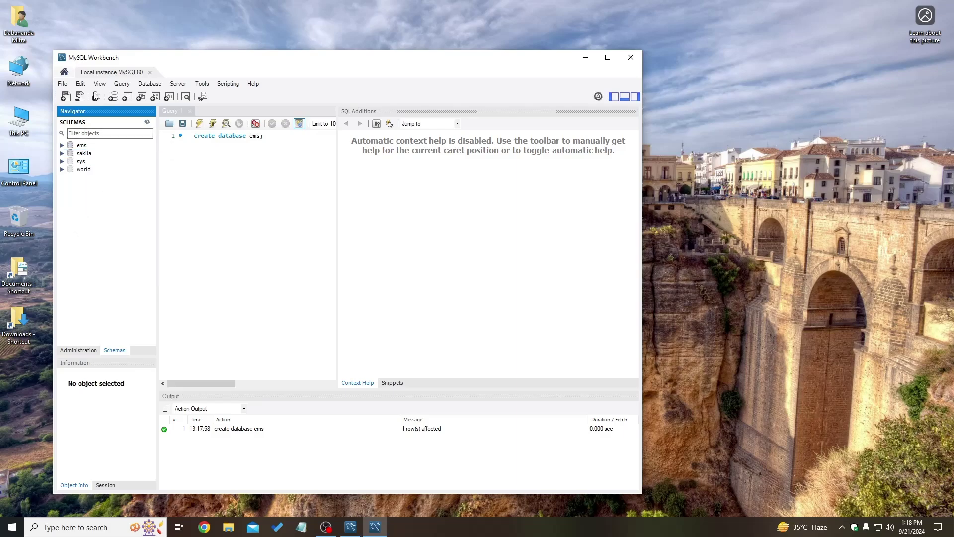
left_click(62, 83)
left_click(81, 224)
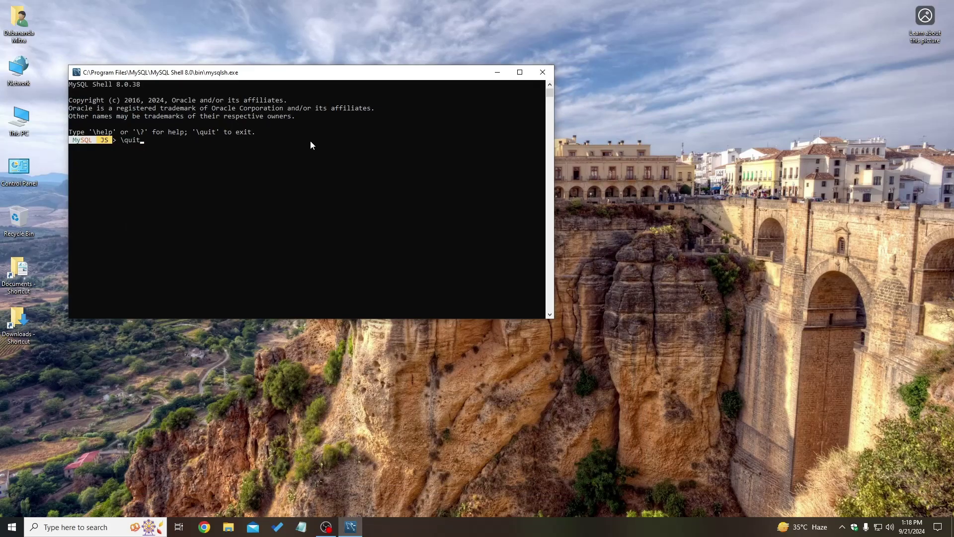
Submit \quit to end the MySQL Shell session.
key("Return")
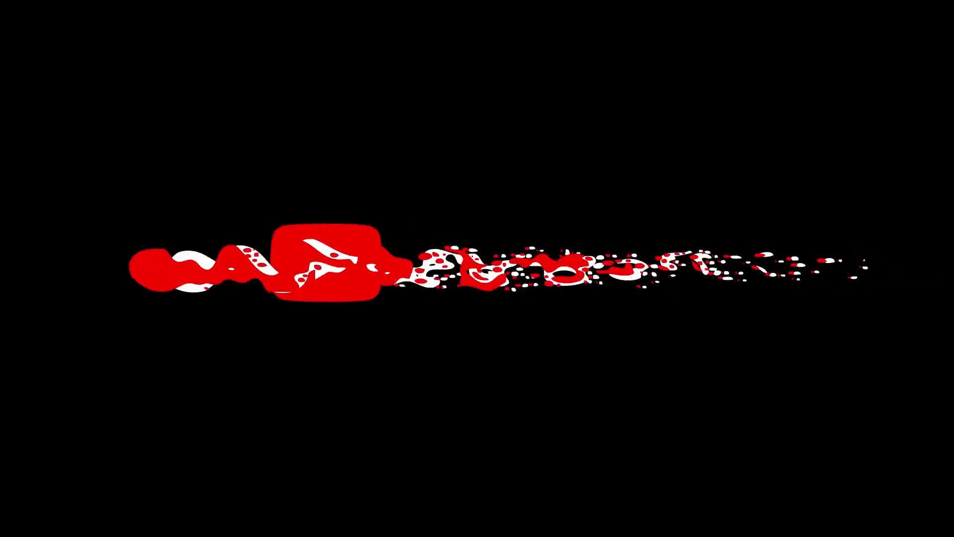